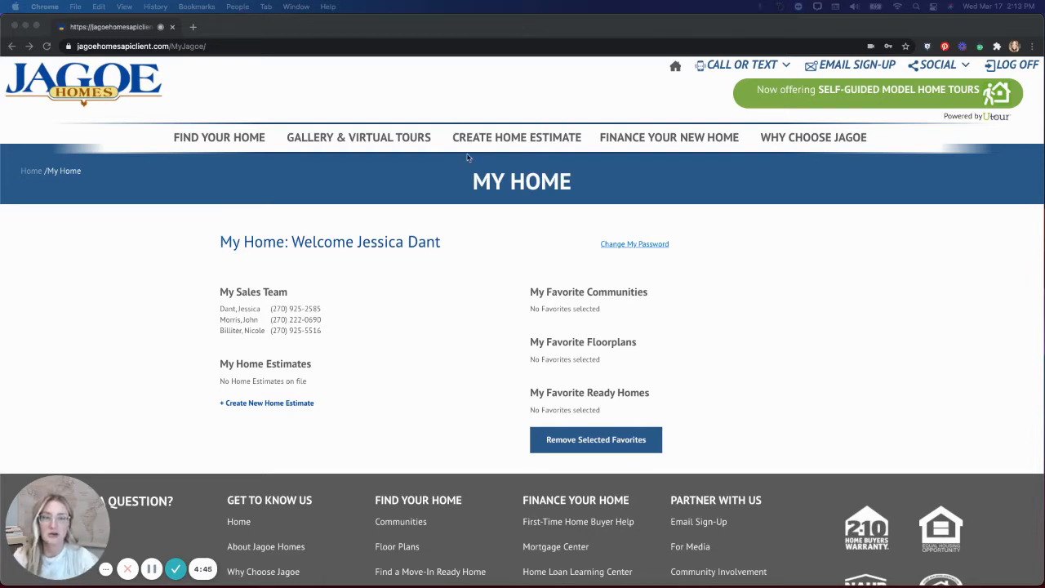
- Create a new home estimate from My Home Estimates and name it Cumberland
click(324, 403)
drag(315, 404, 213, 403)
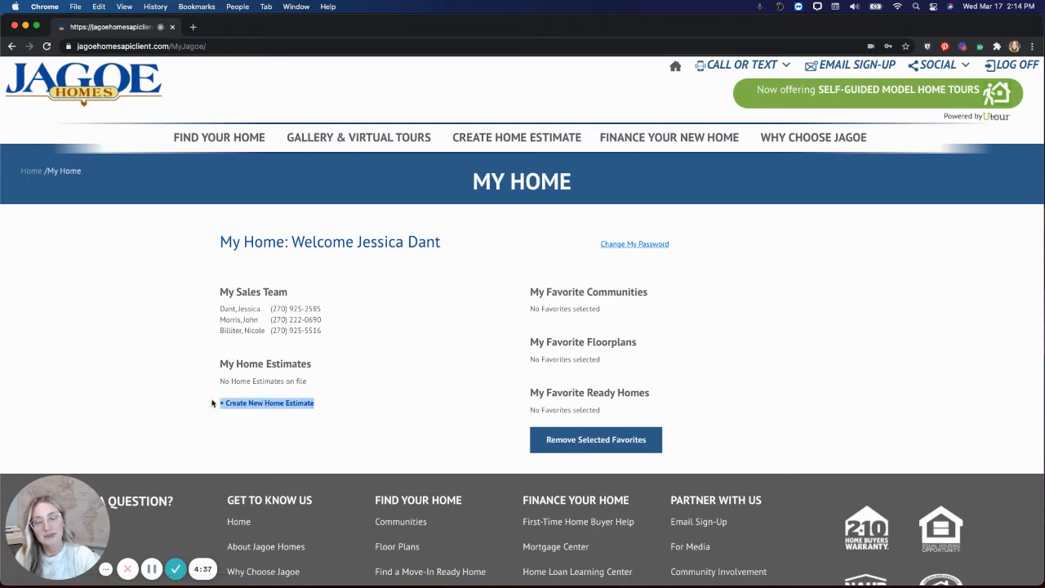
click(255, 406)
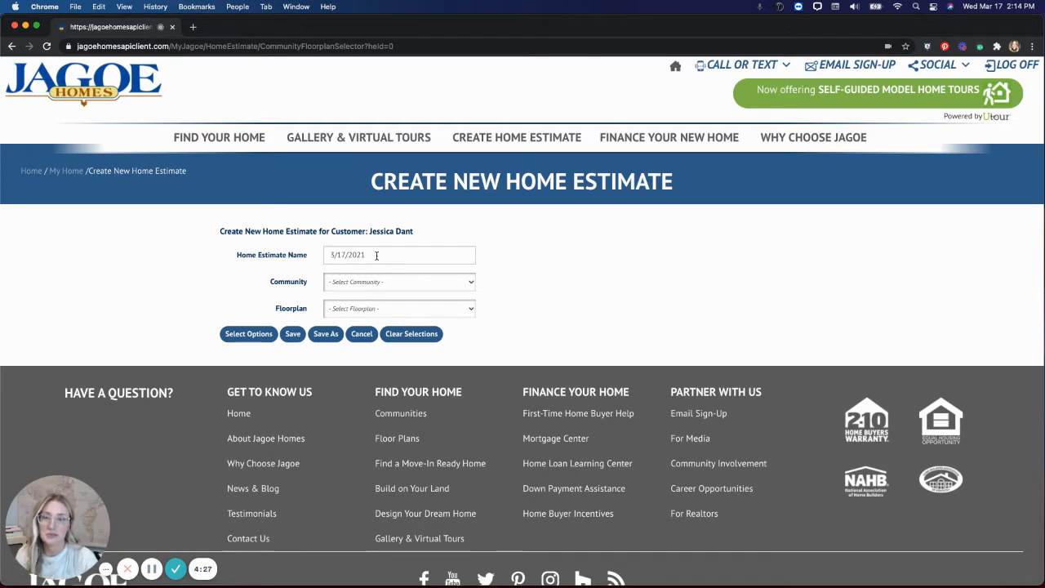
drag(377, 255, 291, 255)
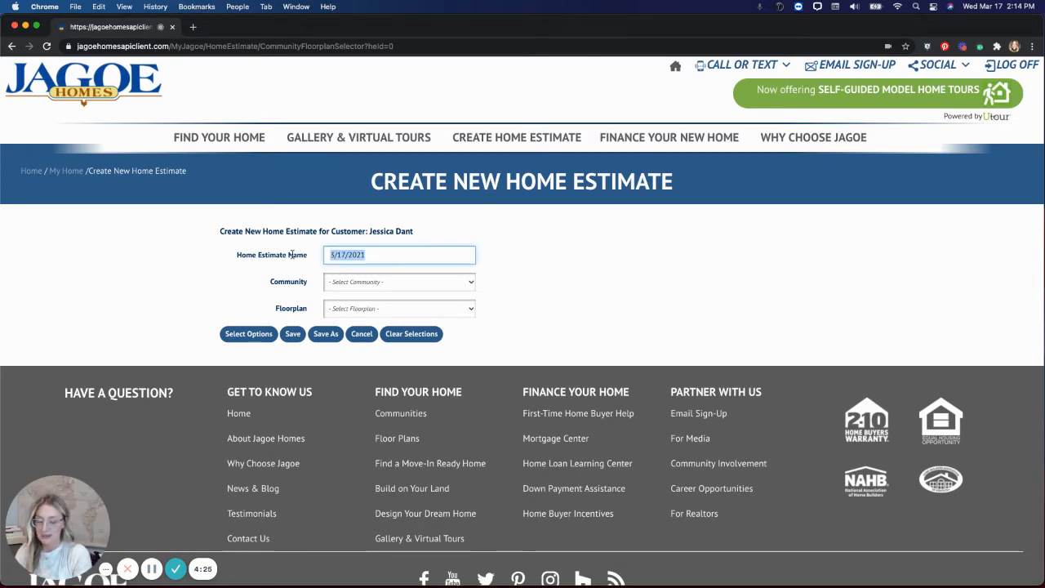
text(Cumberland)
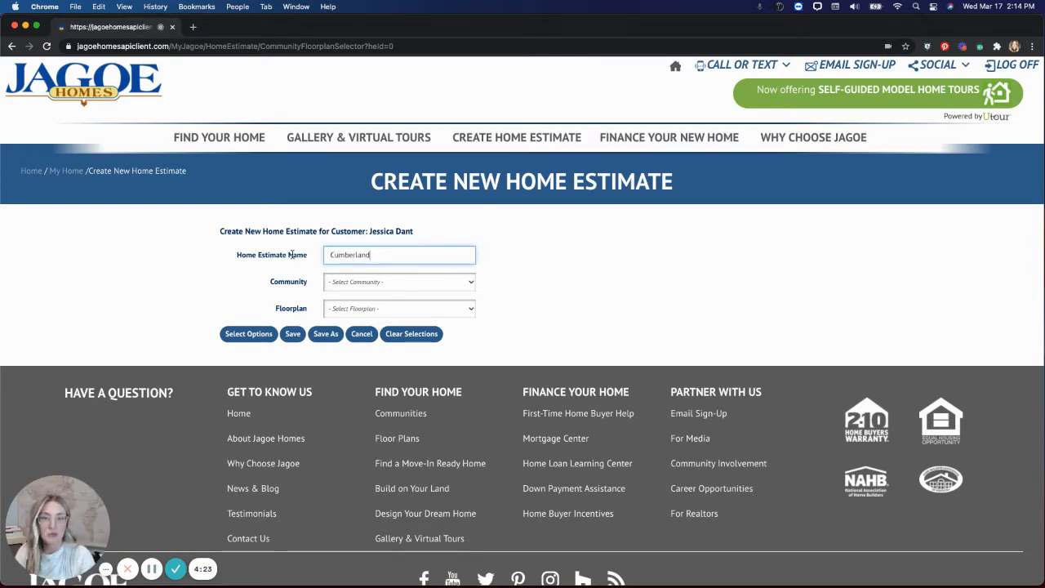
- Choose the Edgewater at Brookfield - Owensboro, KY community and the Cumberland - Craftsman floorplan, and proceed to option selection
click(409, 283)
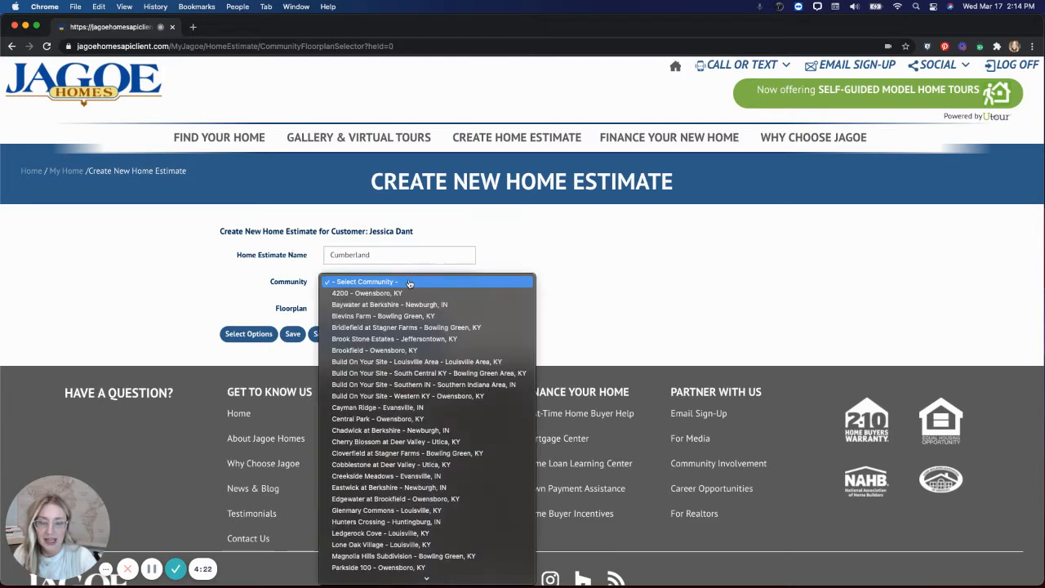
click(376, 500)
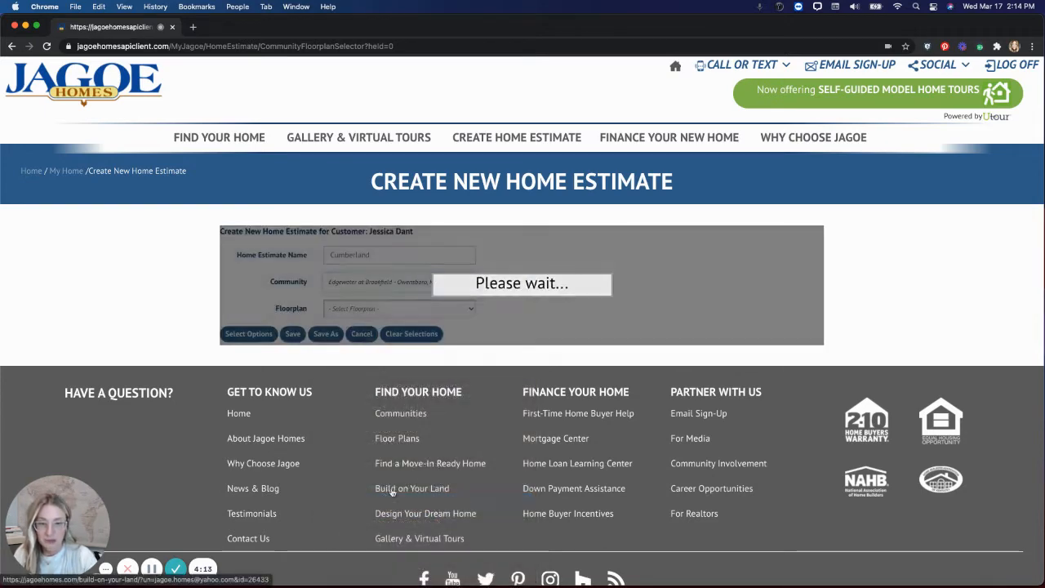
click(384, 311)
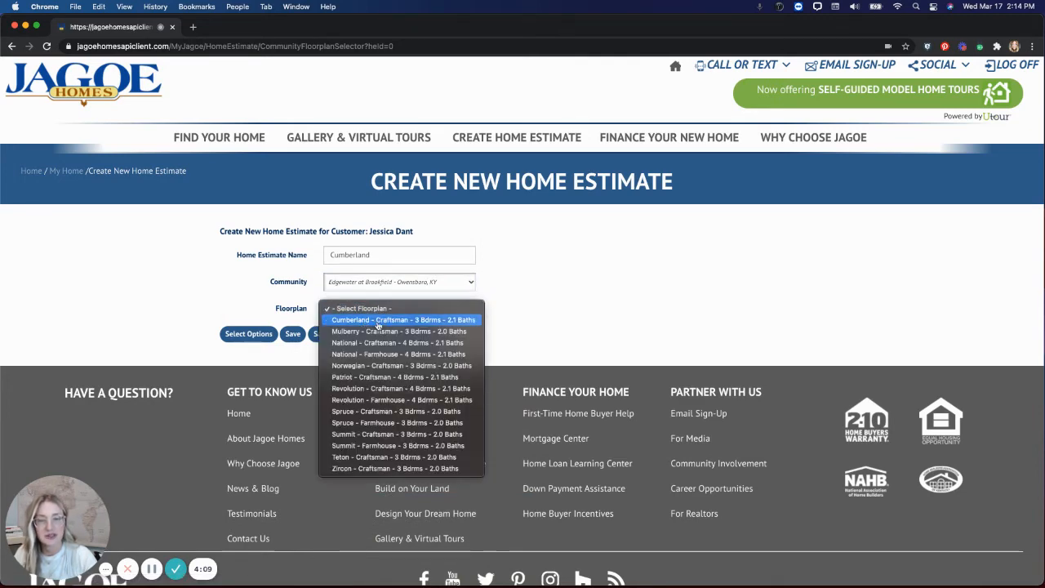
click(378, 321)
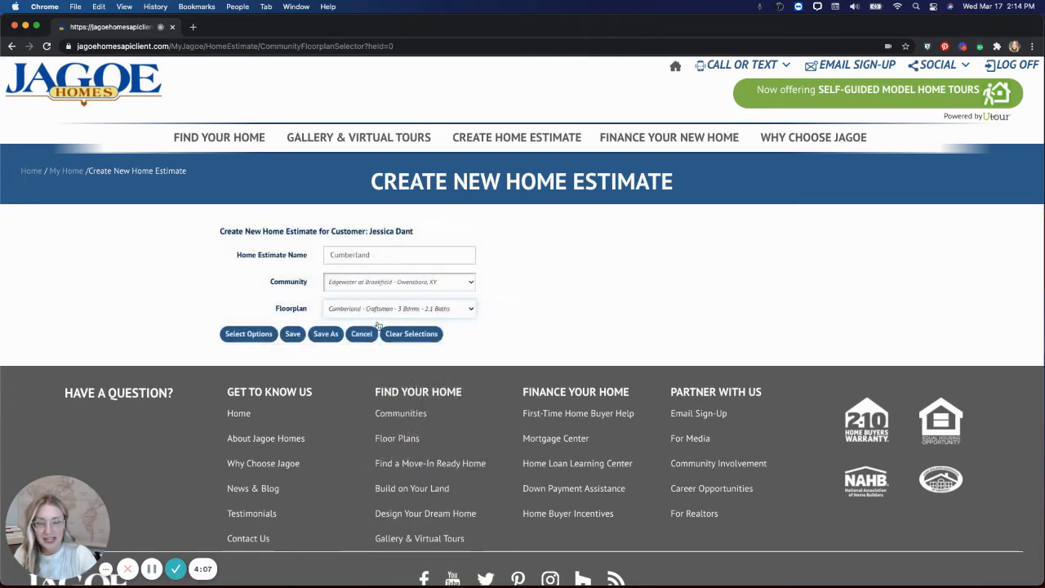
click(240, 338)
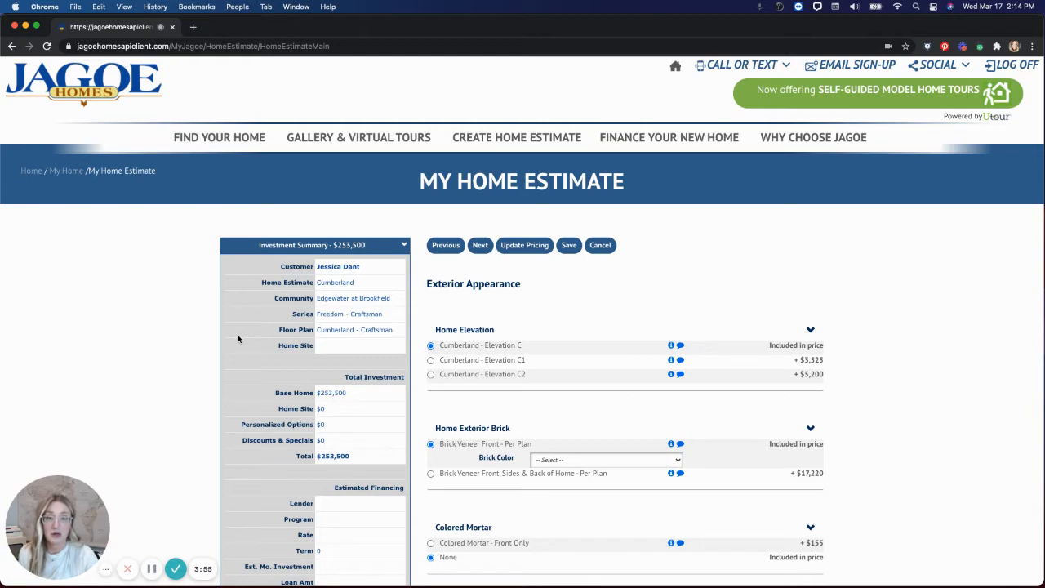
- Select Cumberland - Elevation C1 as the home elevation and update the estimate's pricing
scroll(274, 292, down, 1)
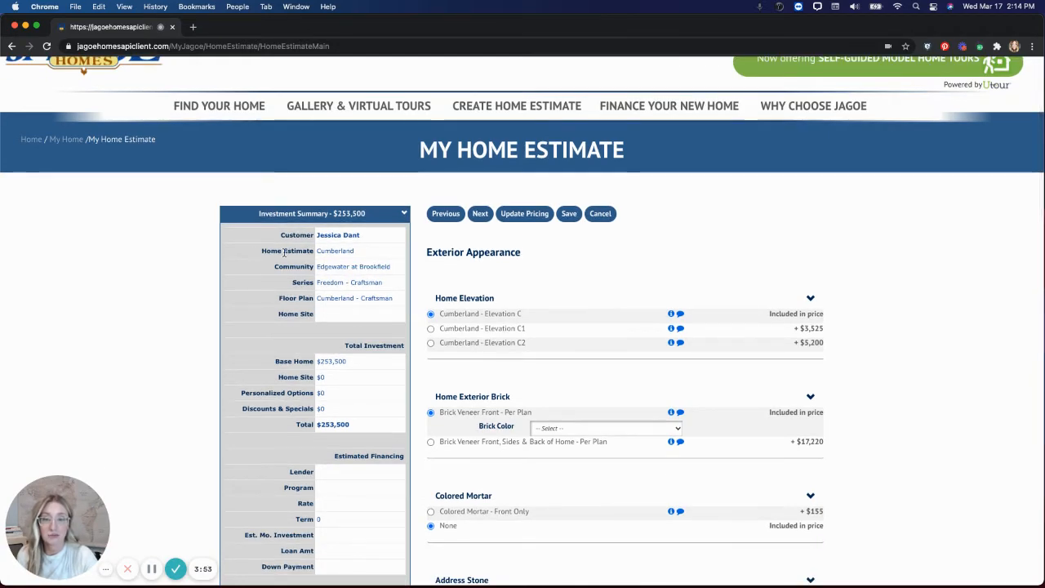
scroll(284, 253, down, 4)
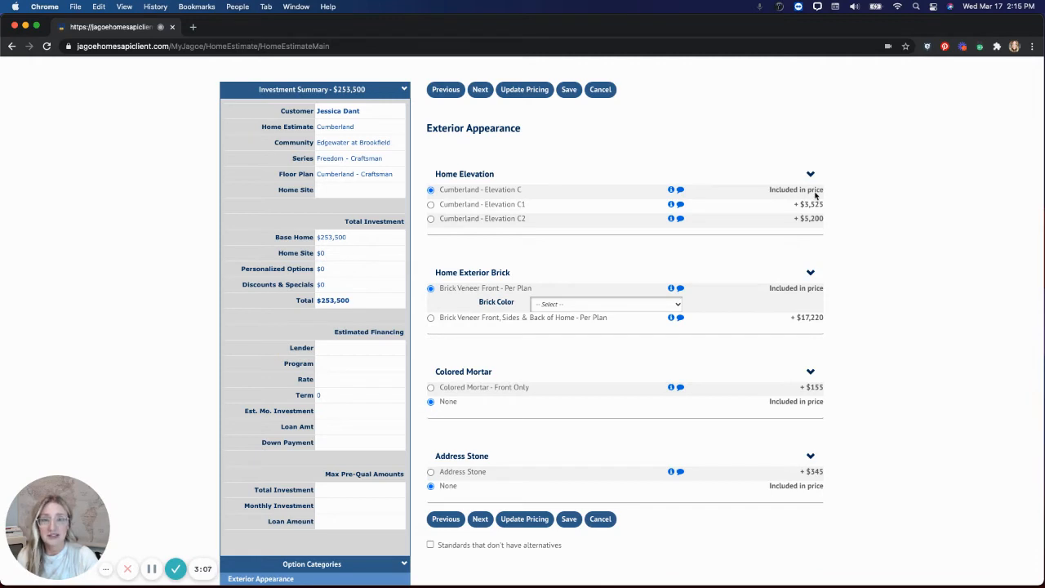
click(431, 205)
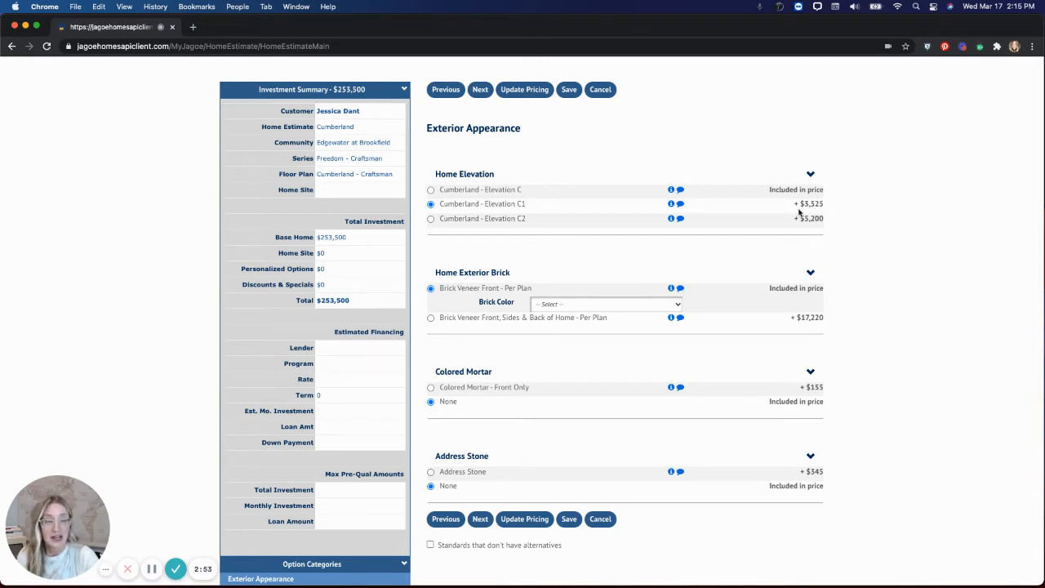
click(537, 520)
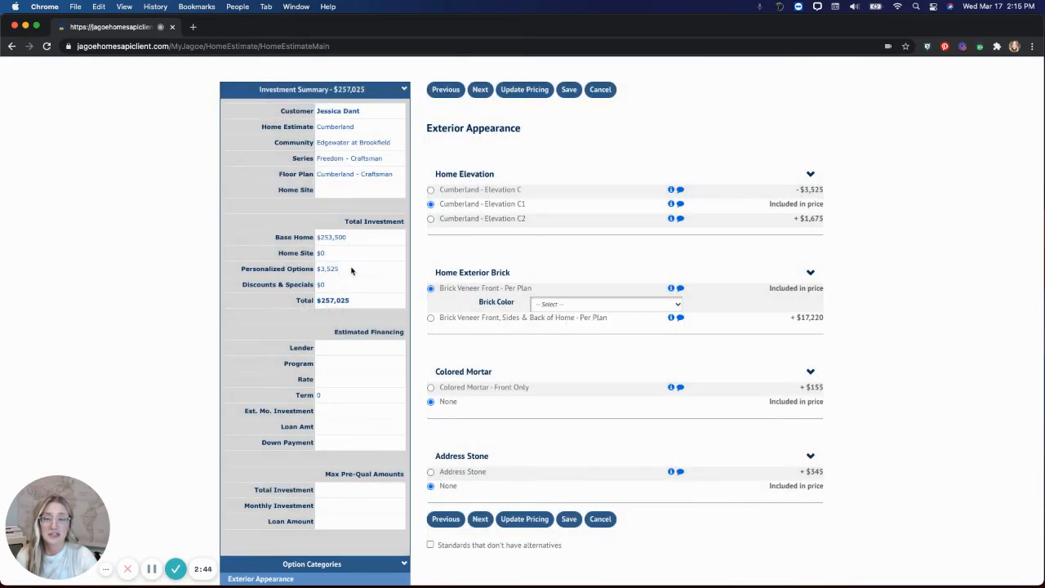
- Check the Personalized Options and Total amounts in the investment summary, and view the option details for Cumberland - Elevation C1
drag(352, 271, 238, 271)
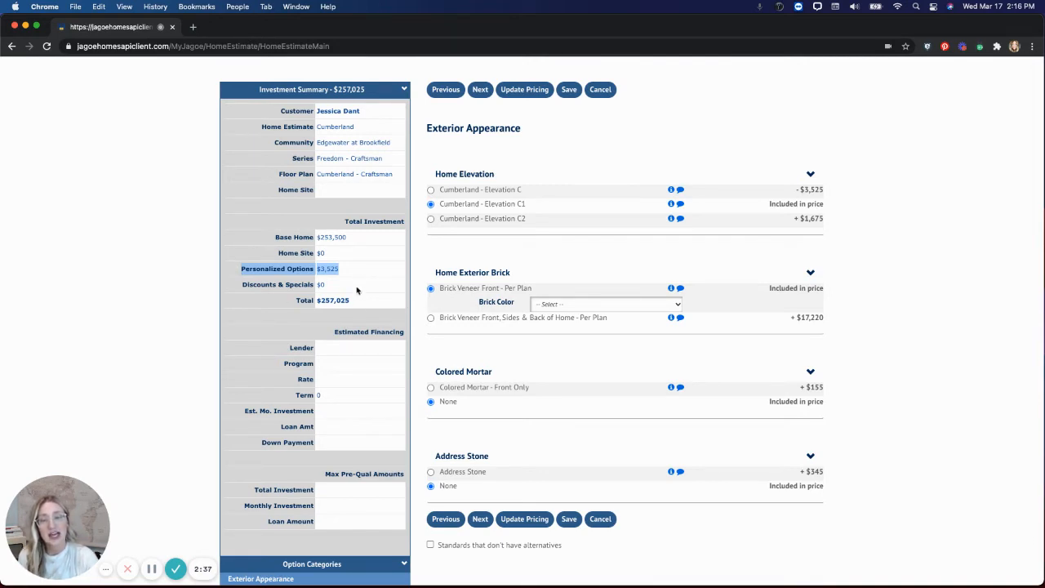
drag(362, 304, 286, 303)
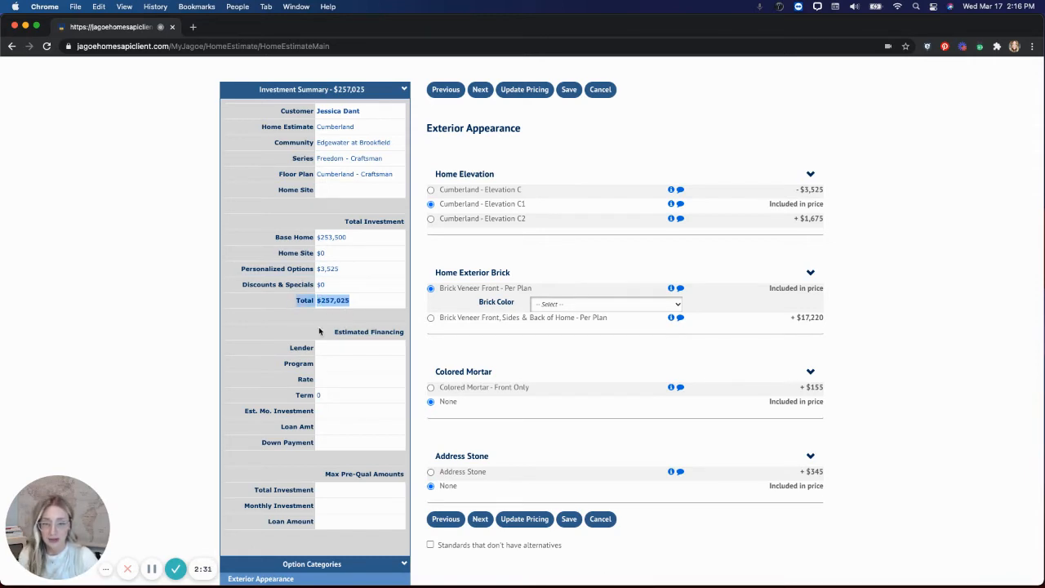
click(864, 230)
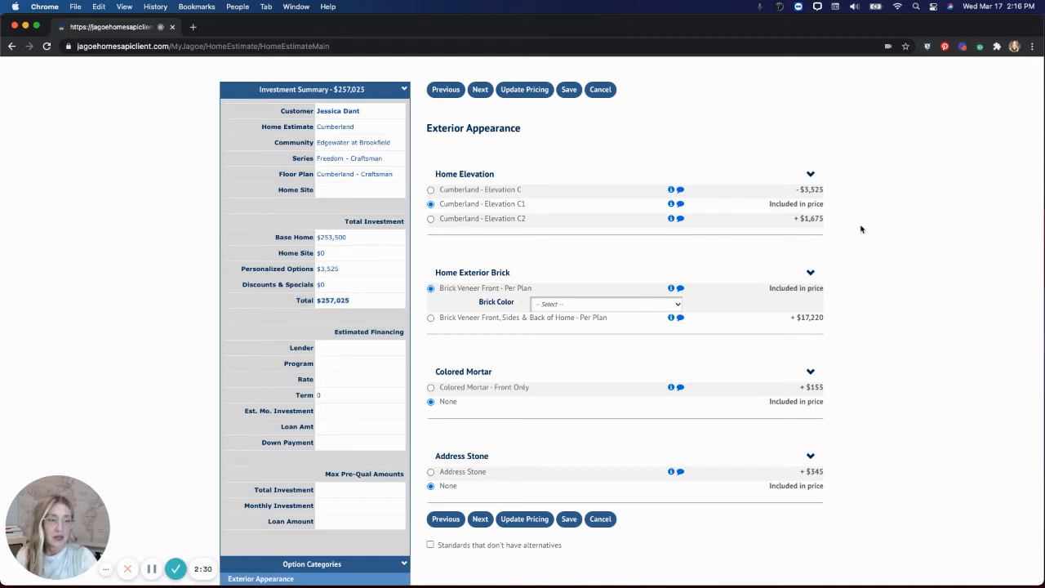
click(671, 205)
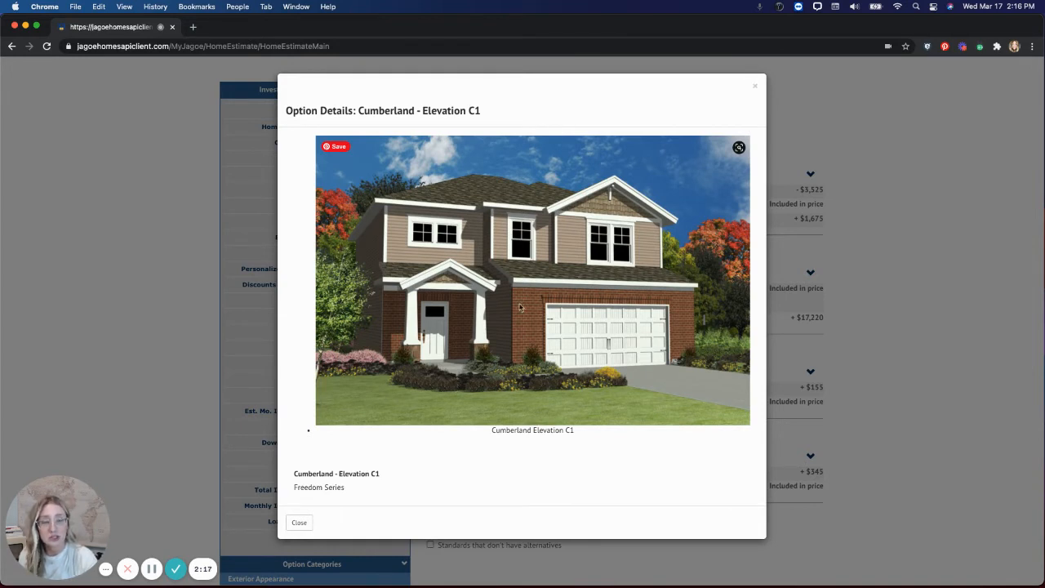
click(755, 86)
- Advance to Square Footage Modifications and look over its options and the list of option categories
scroll(511, 337, down, 3)
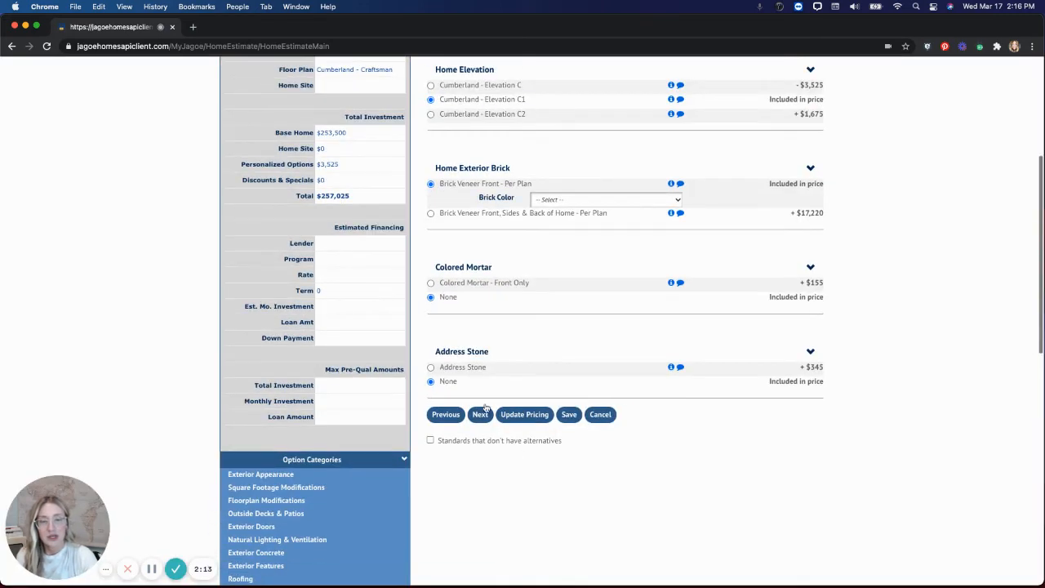
click(480, 415)
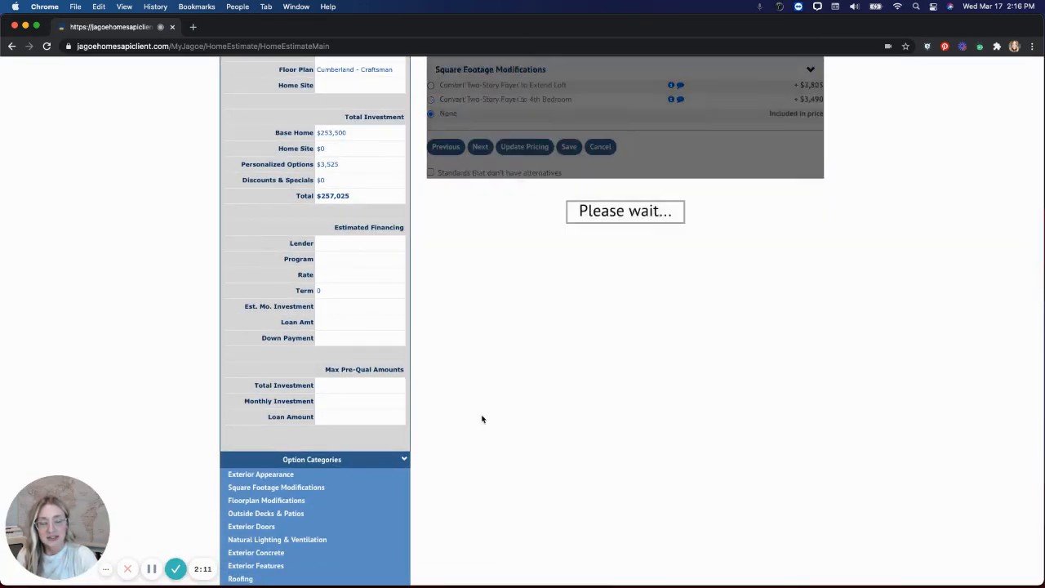
scroll(482, 419, up, 1)
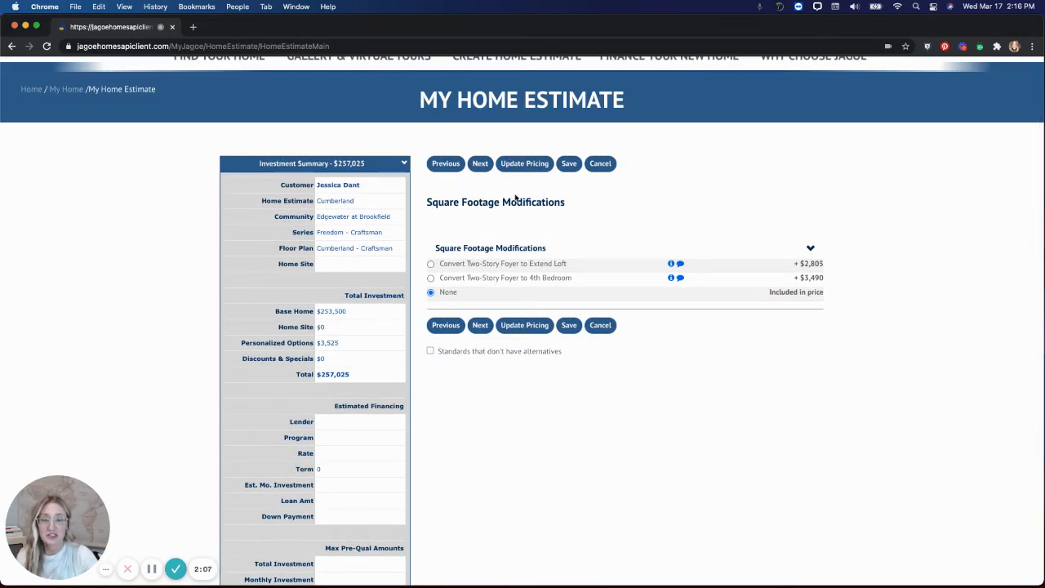
scroll(515, 197, down, 12)
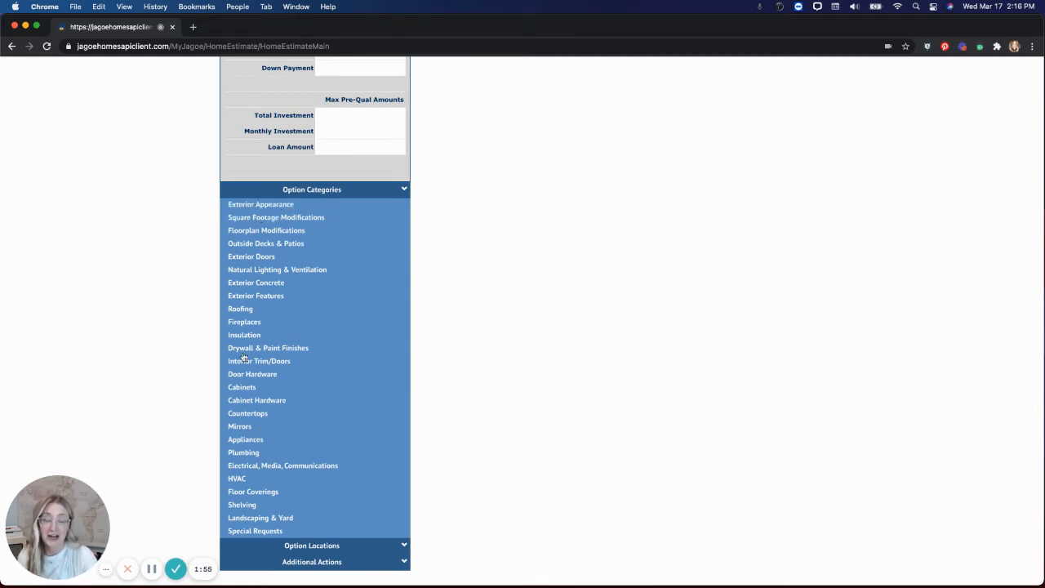
scroll(574, 354, up, 10)
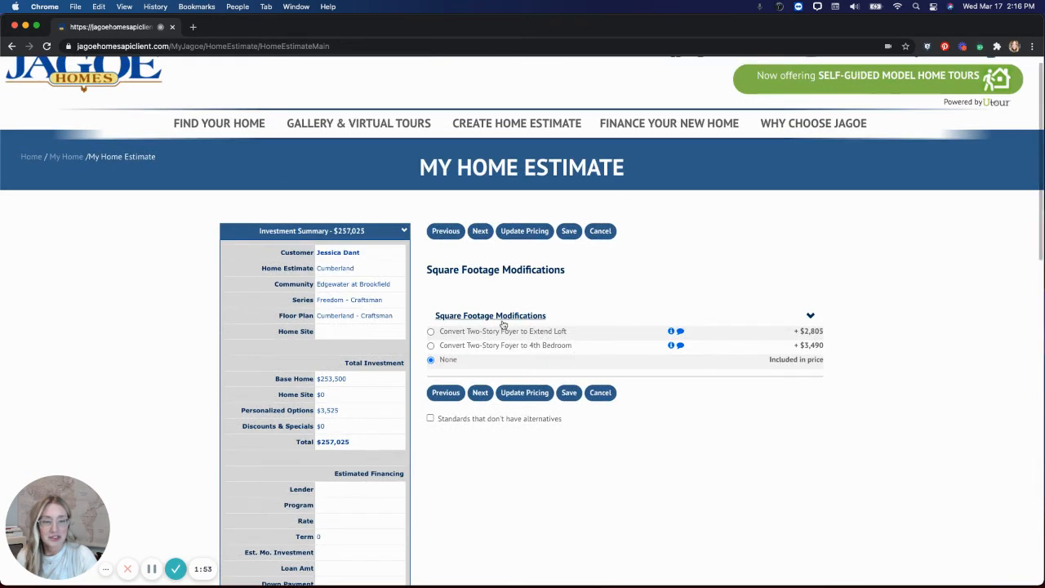
scroll(497, 331, down, 2)
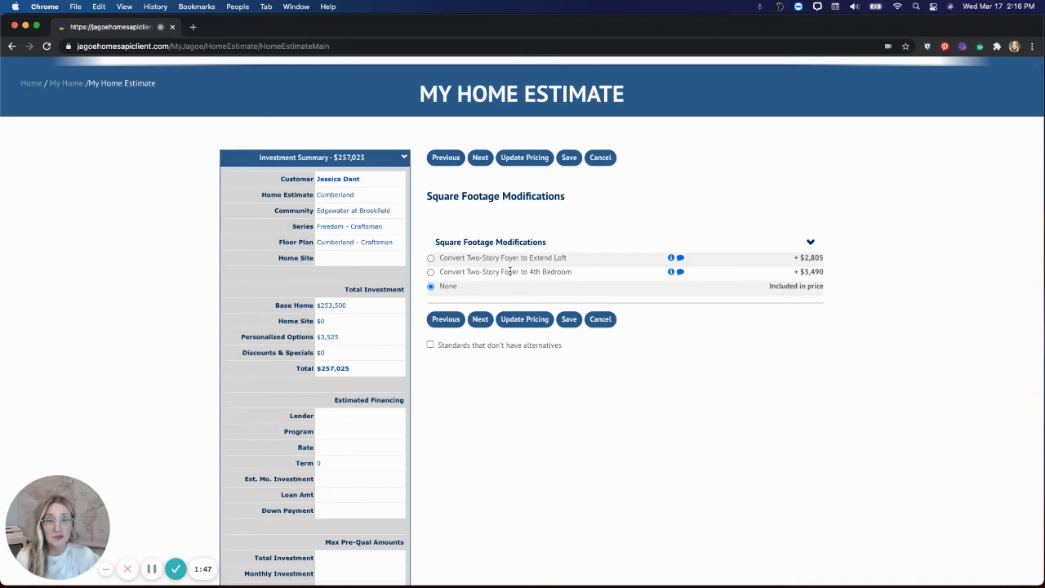
- Go to the Countertops option category and select 3 cm Granite - Level 2 for the kitchen countertops
scroll(517, 273, down, 10)
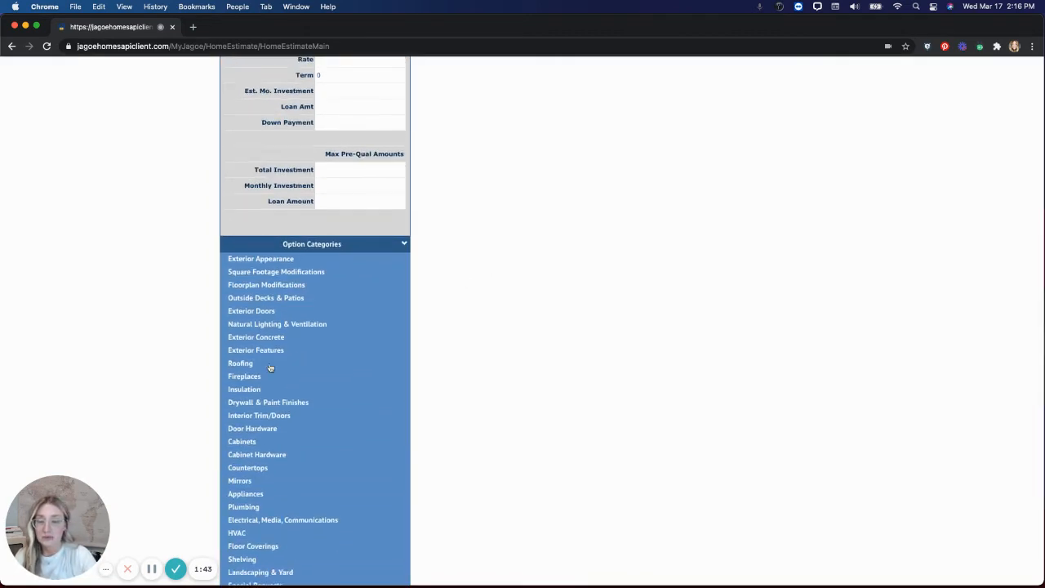
scroll(249, 449, down, 2)
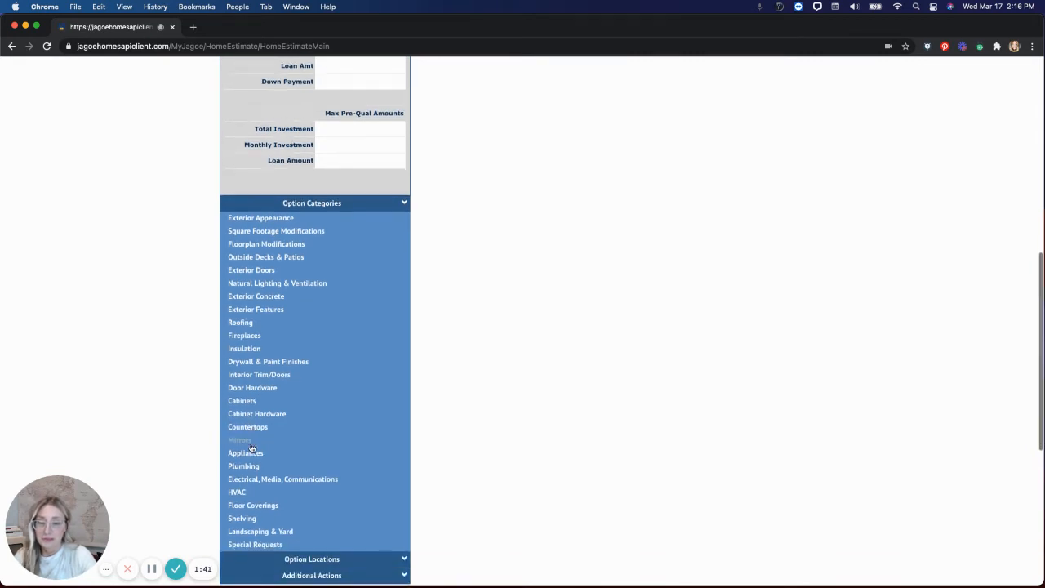
click(251, 423)
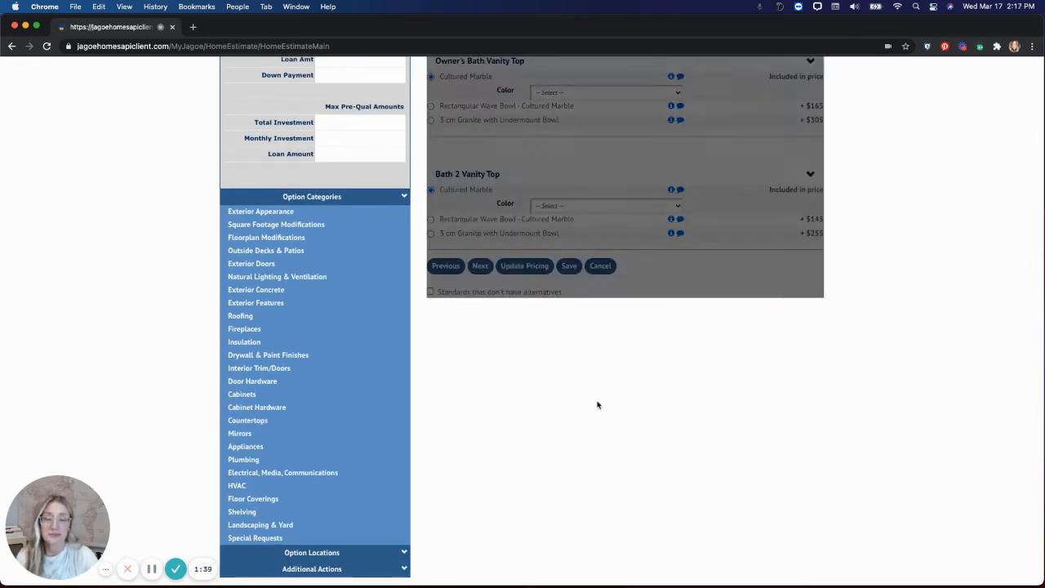
scroll(597, 404, up, 5)
scroll(597, 405, up, 5)
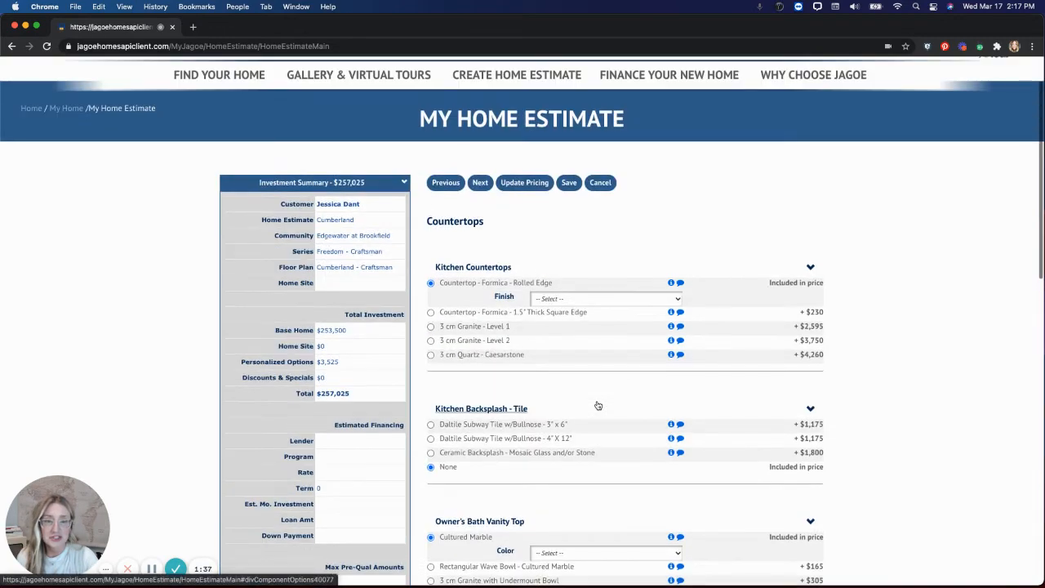
scroll(597, 405, down, 1)
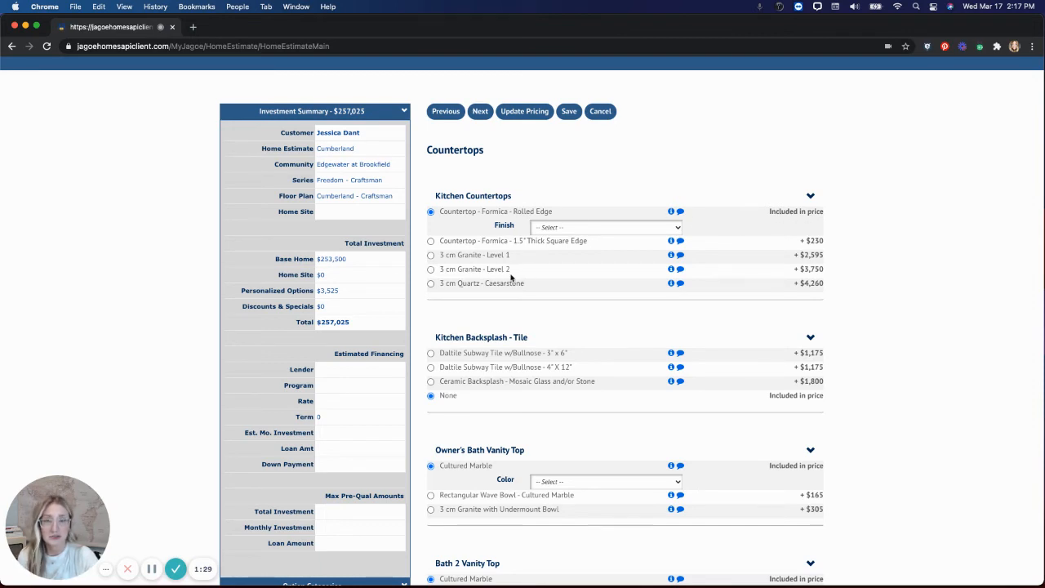
click(431, 270)
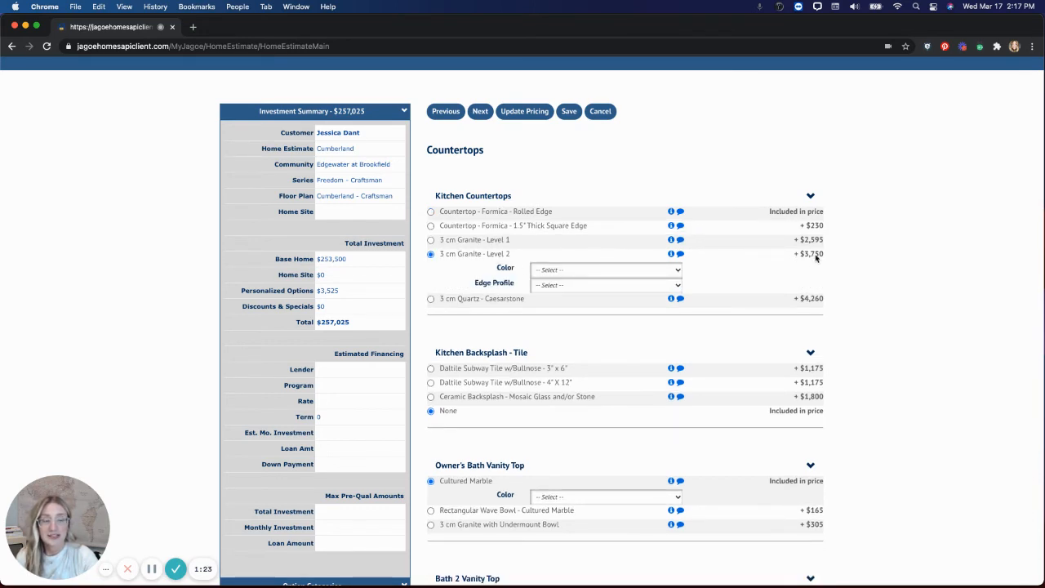
- View the option details for 3 cm Granite - Level 2, examining the edge profile, color samples and description
click(671, 255)
scroll(672, 257, down, 4)
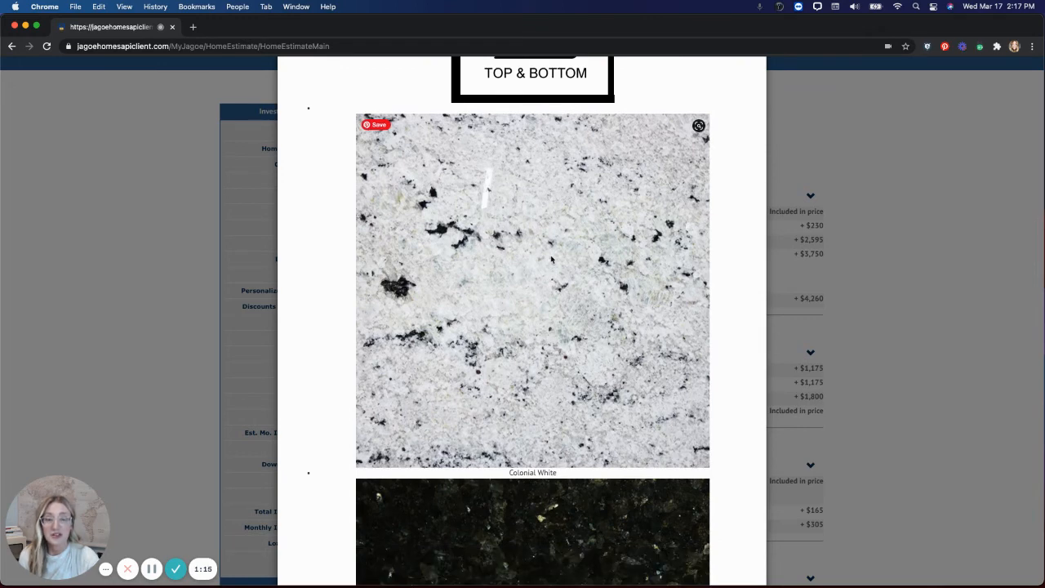
scroll(551, 260, down, 5)
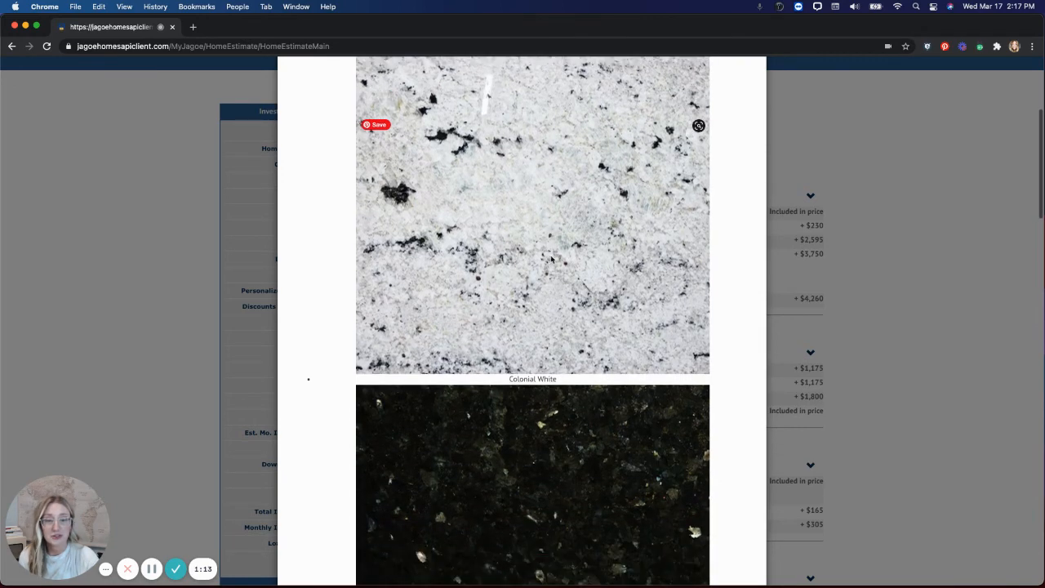
scroll(552, 260, down, 10)
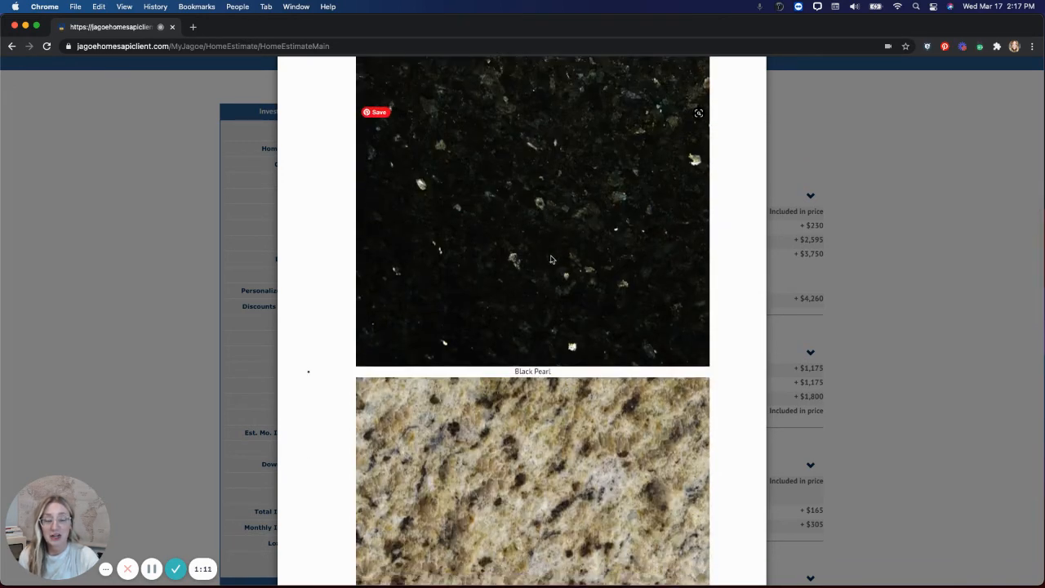
scroll(552, 260, down, 10)
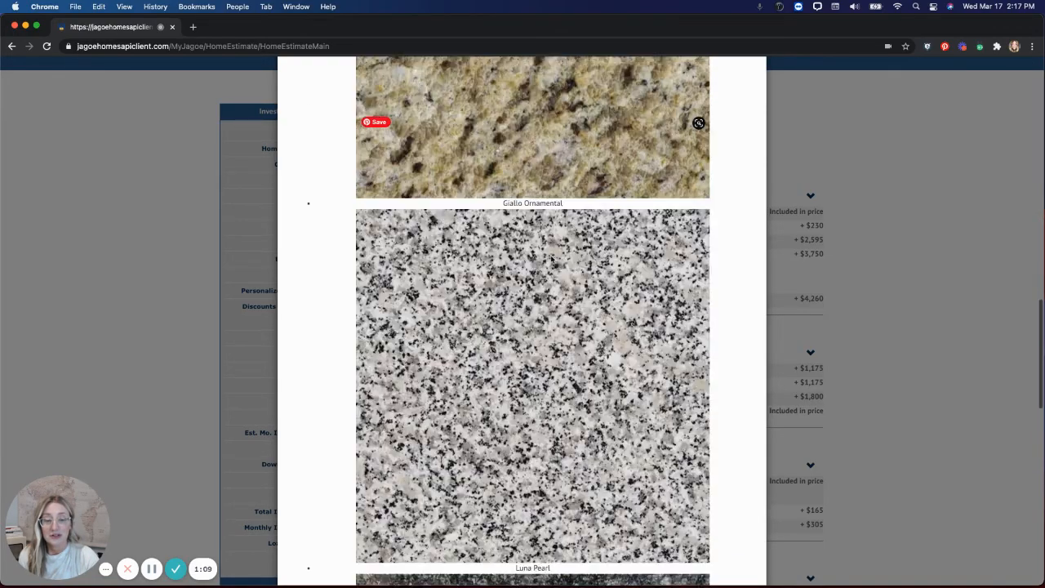
scroll(551, 259, down, 15)
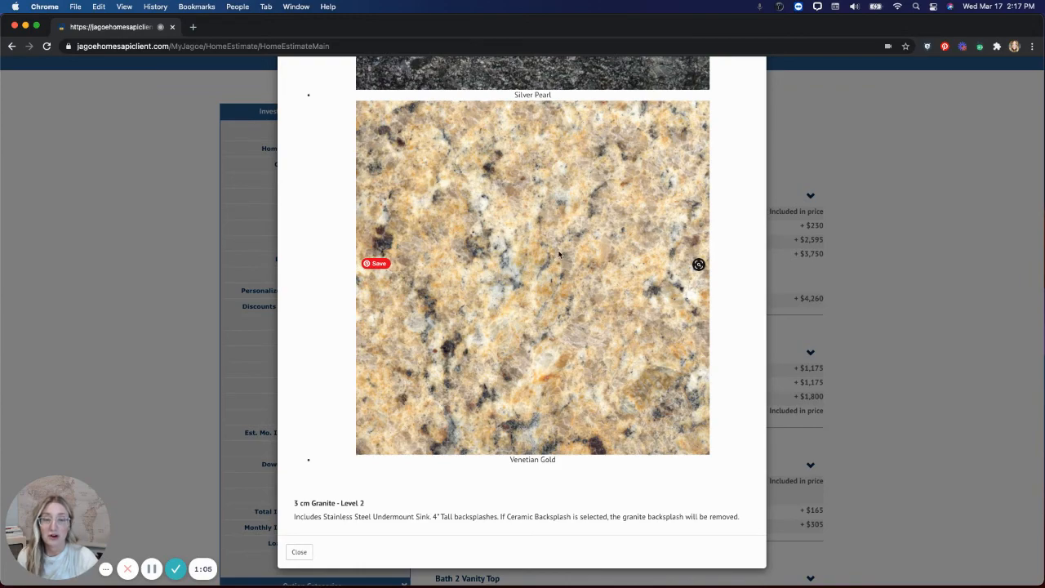
scroll(559, 254, up, 20)
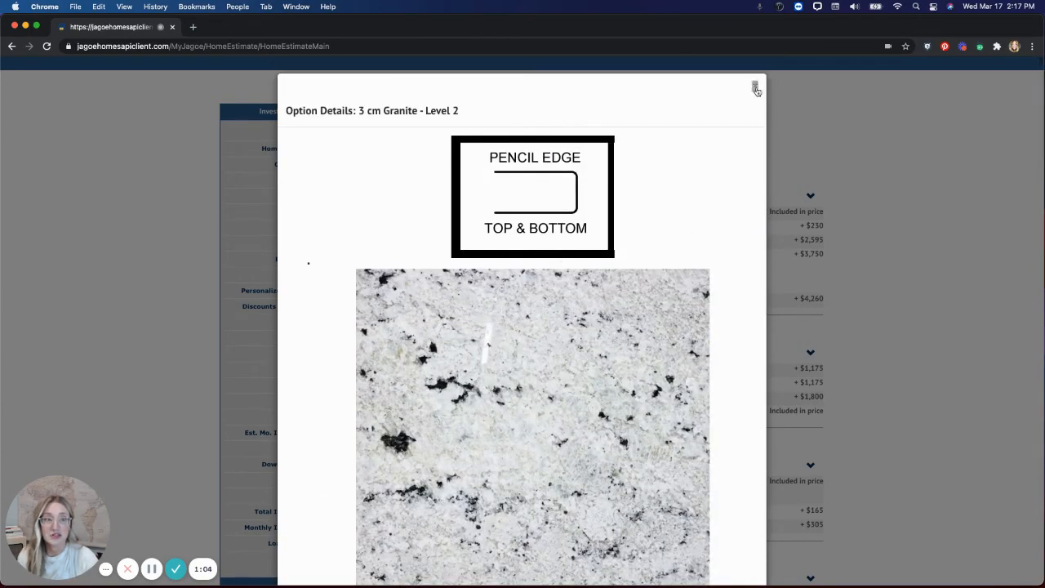
- Close the granite option details, review the Level 2 granite colors, and set the kitchen countertop edge profile to Pencil Edge Top & Bottom
click(755, 87)
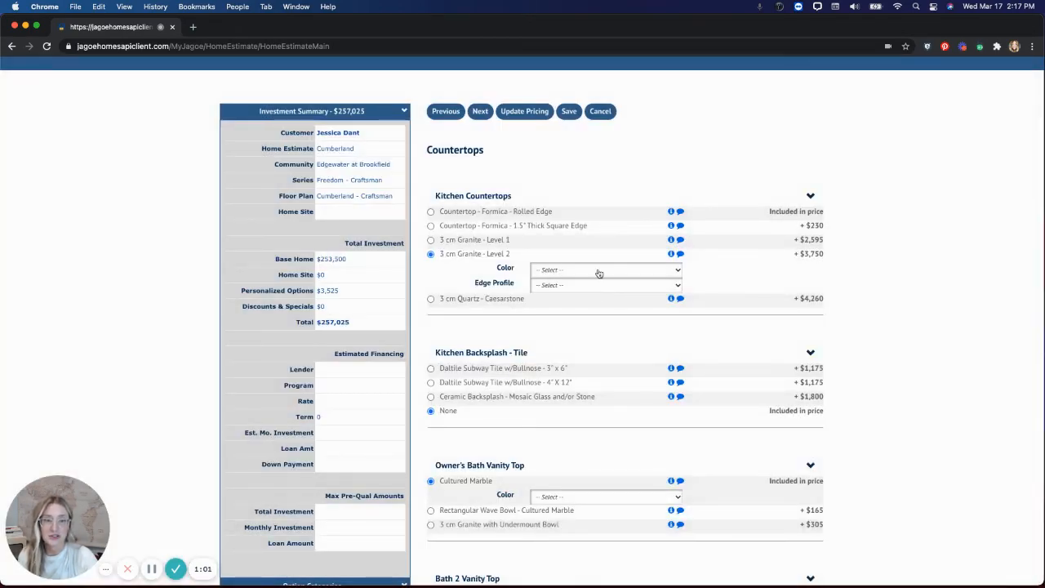
click(598, 272)
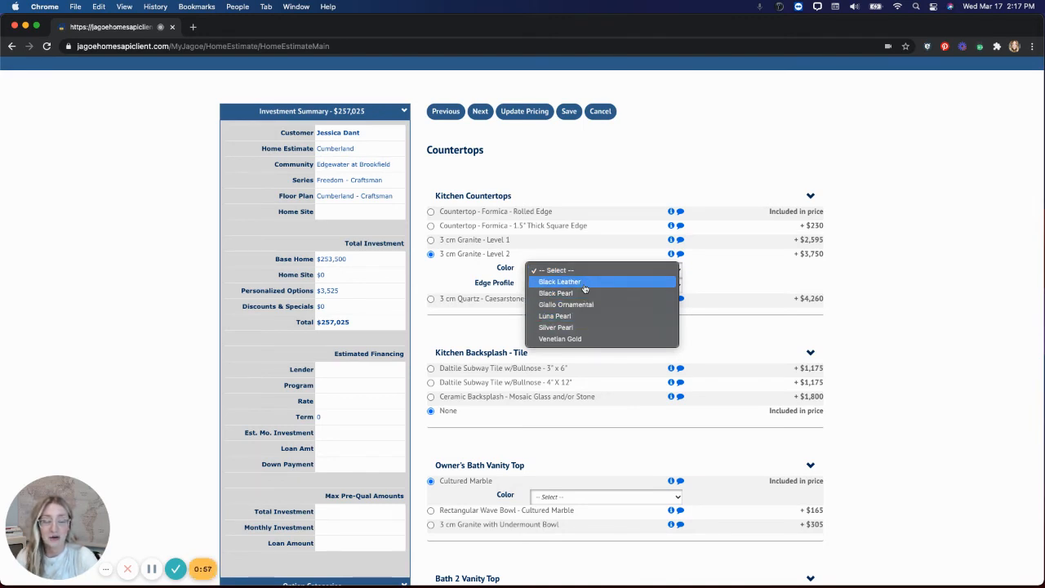
click(916, 294)
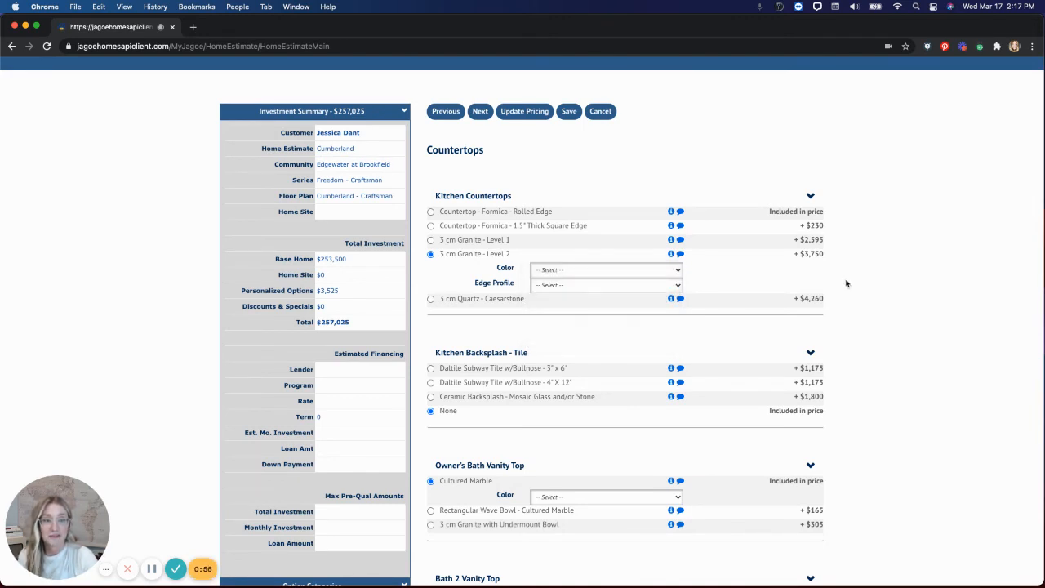
click(679, 285)
click(662, 297)
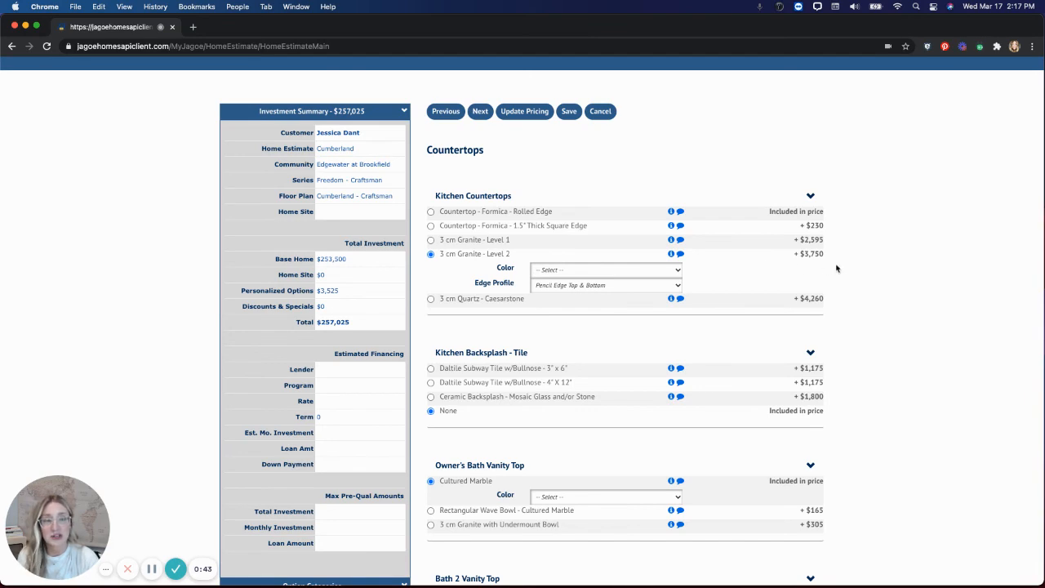
- Display the phone number for calling or texting Jagoe Homes
scroll(890, 269, down, 5)
scroll(890, 269, up, 7)
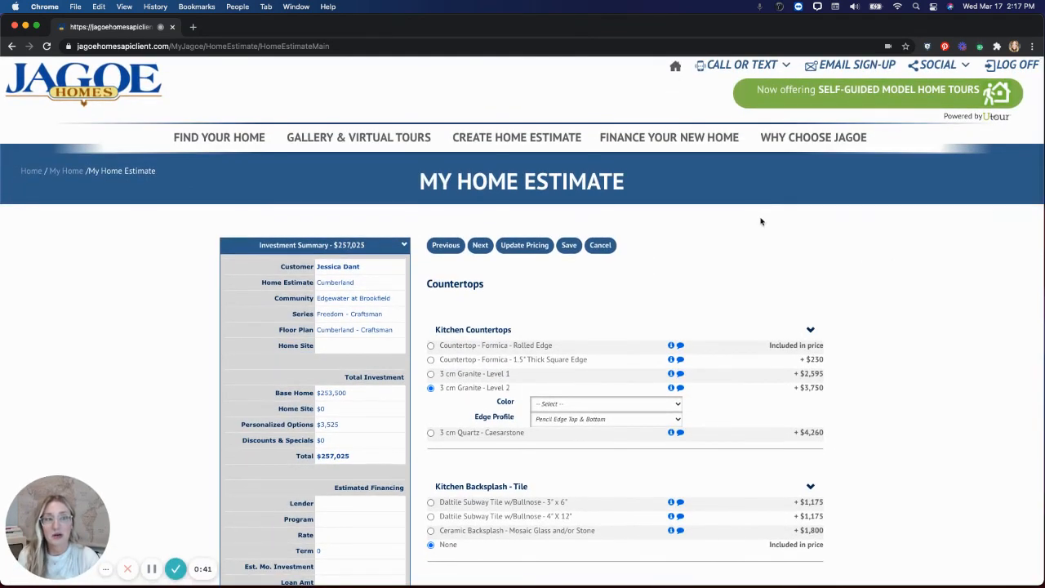
mouse_move(776, 65)
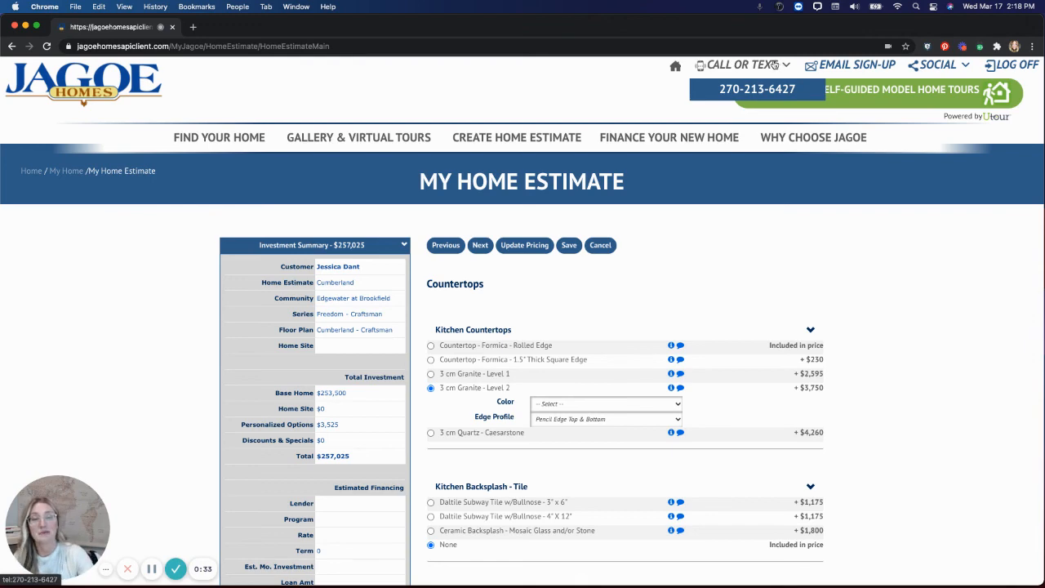
- Review the remaining backsplash and vanity top options for Countertops and save the Cumberland home estimate
scroll(859, 290, down, 5)
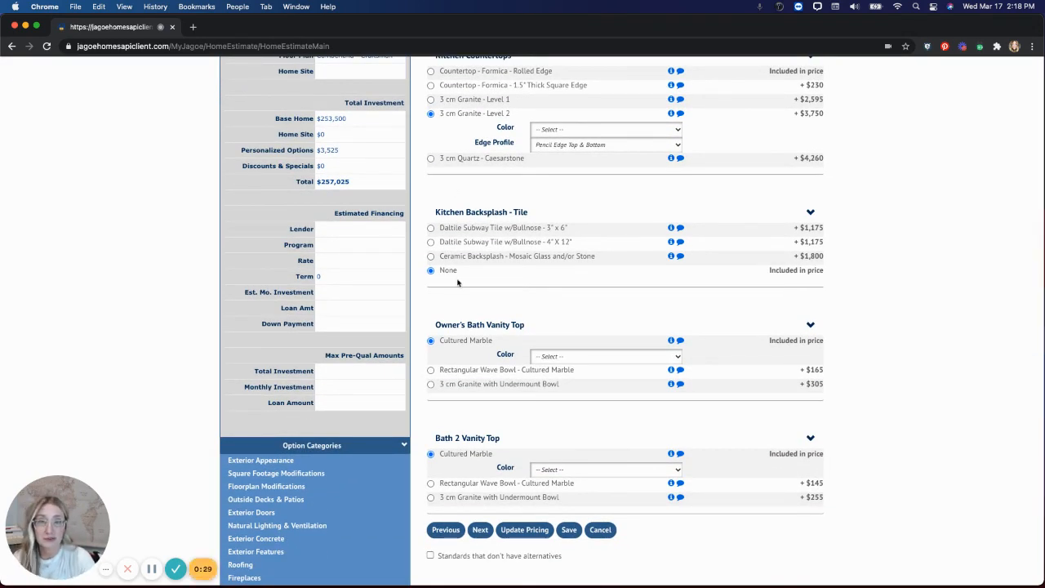
scroll(471, 312, down, 1)
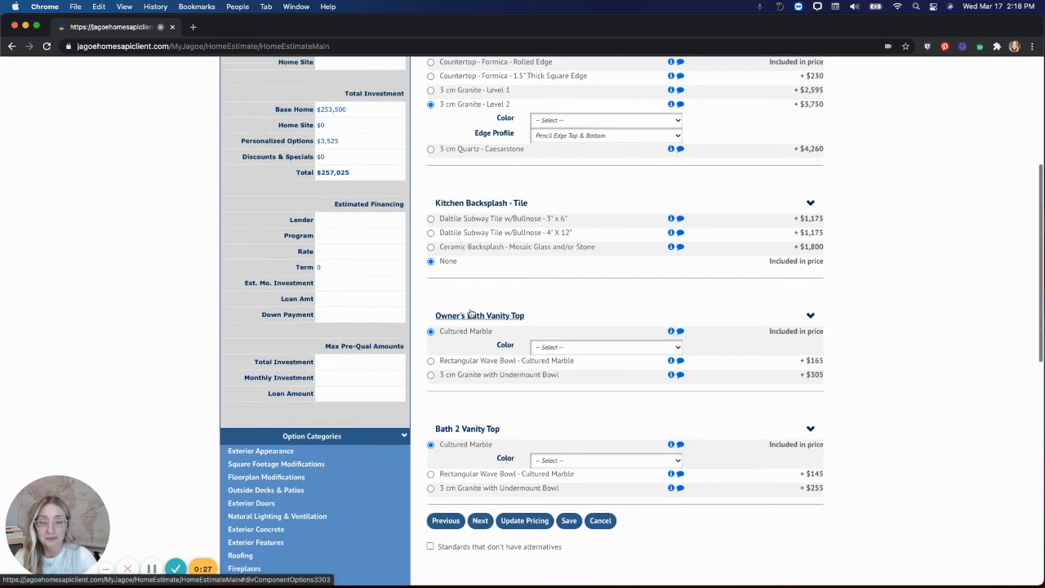
click(569, 522)
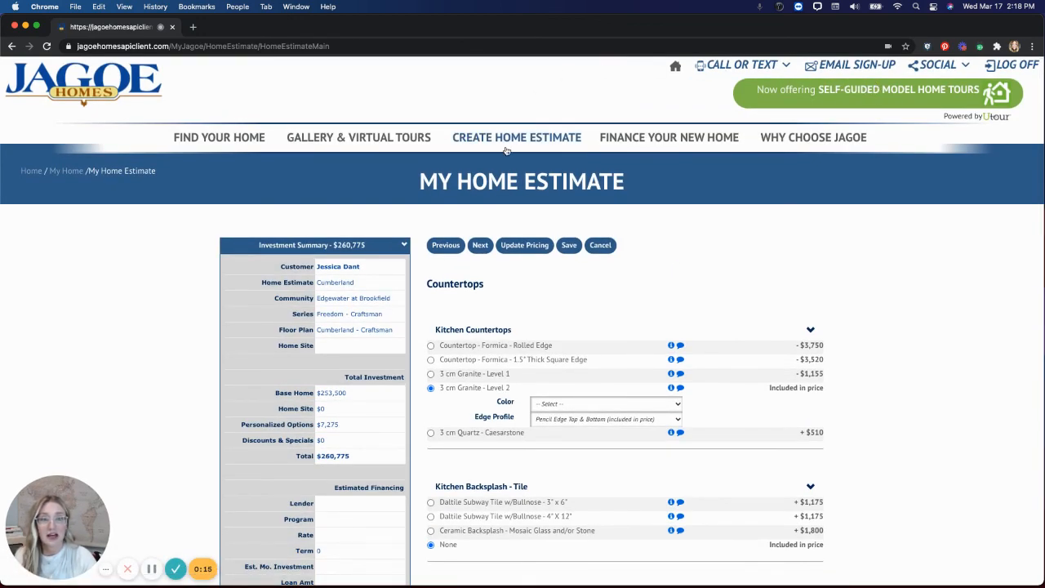
- Return to the My Home page and locate the saved Cumberland estimate and the option to create a new home estimate
click(82, 173)
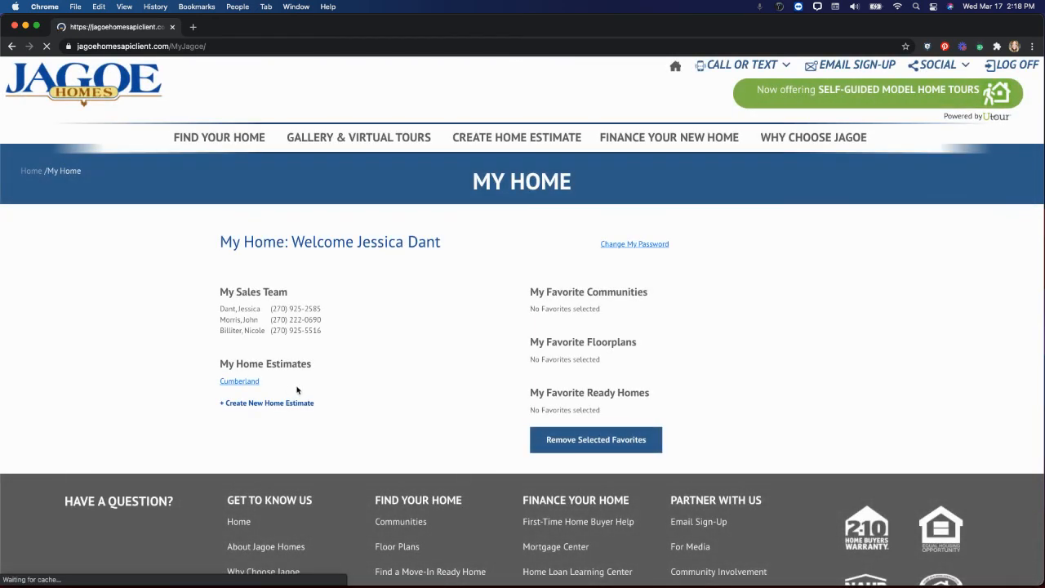
click(255, 403)
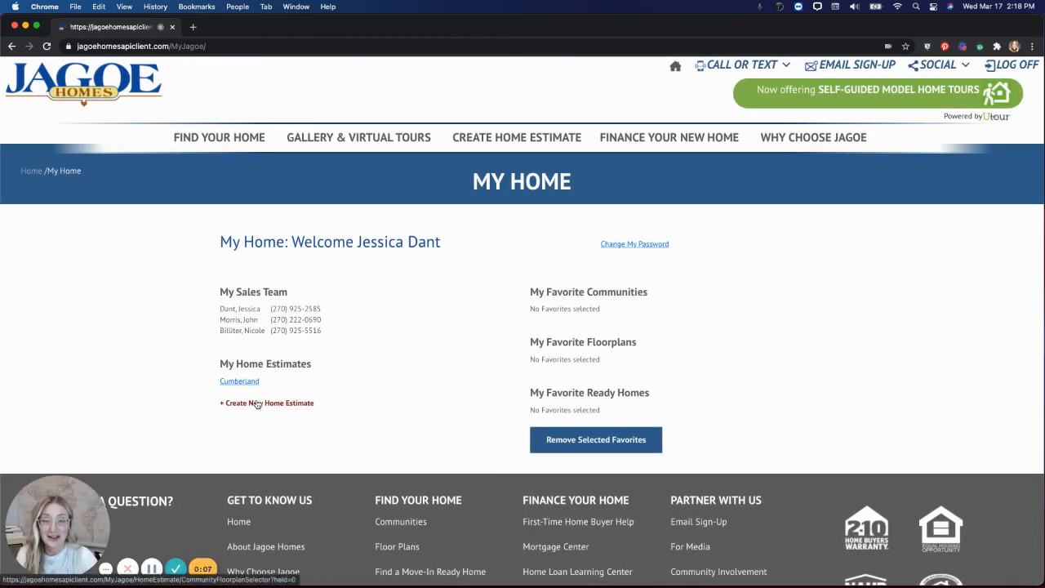